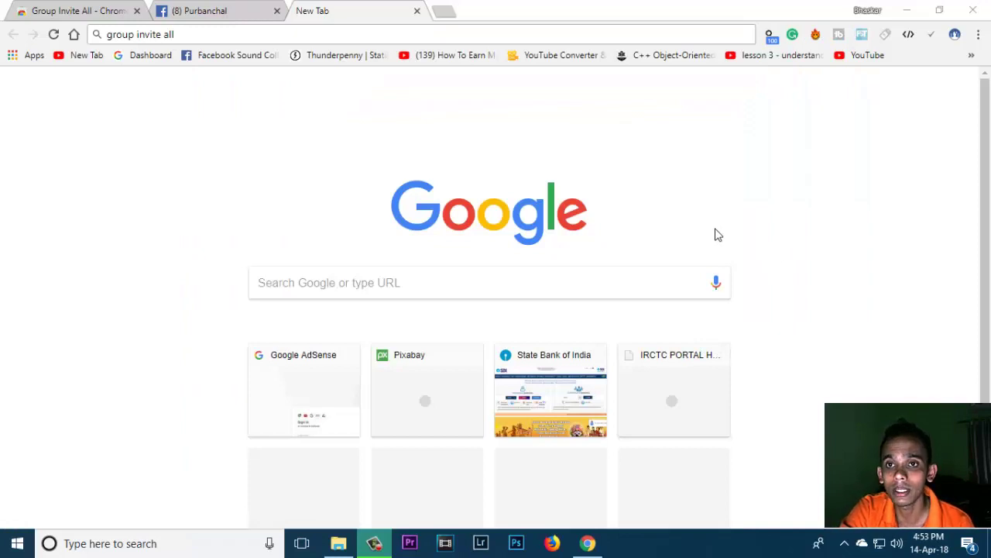
Search Google for 'group invite all' and open the top 'Group Invite All - Chrome Web Store' result
{"action": "left_click", "coordinate": [694, 33]}
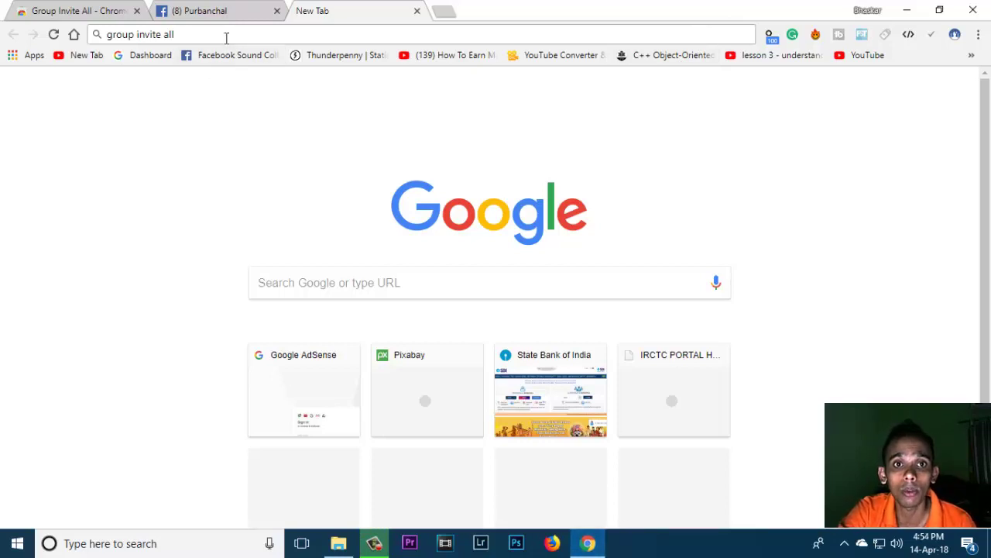
{"action": "left_click_drag", "start_coordinate": [225, 35], "coordinate": [35, 37]}
{"action": "key", "text": "ctrl+c"}
{"action": "left_click", "coordinate": [294, 285]}
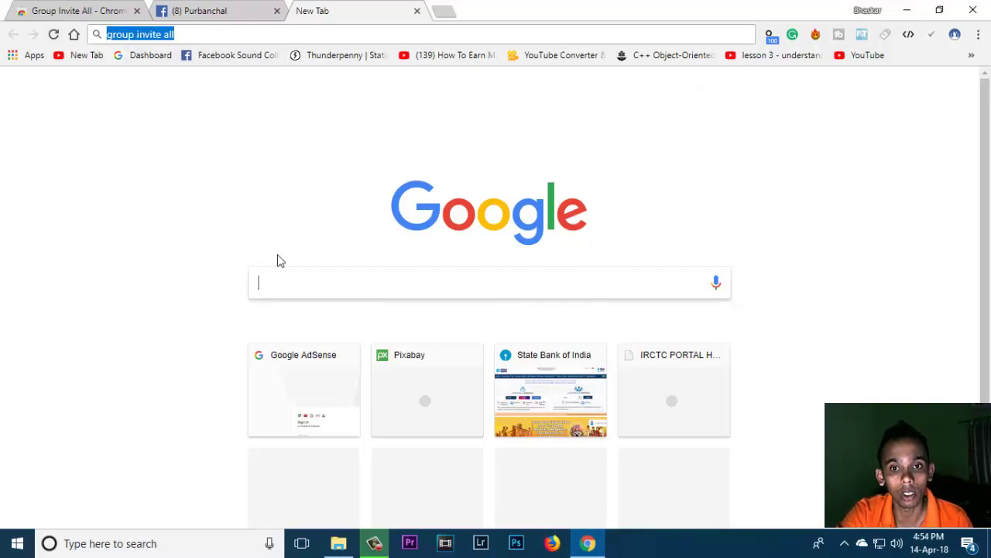
{"action": "key", "text": "ctrl+v"}
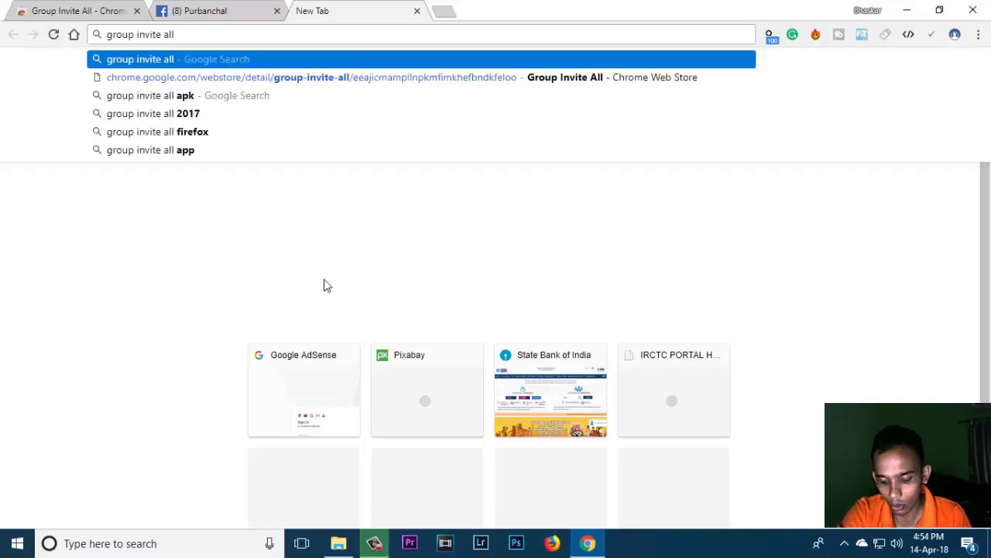
{"action": "key", "text": "Return"}
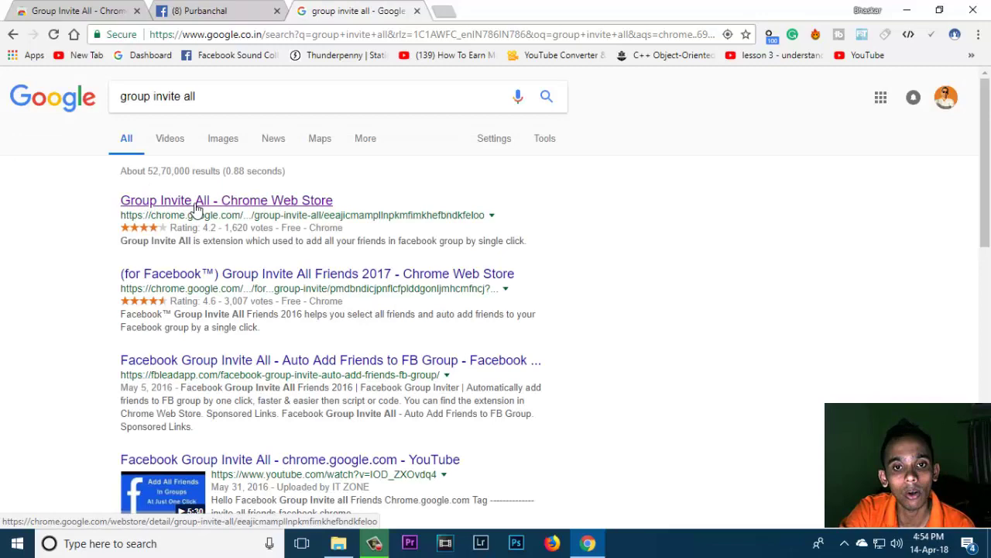
{"action": "left_click", "coordinate": [261, 203]}
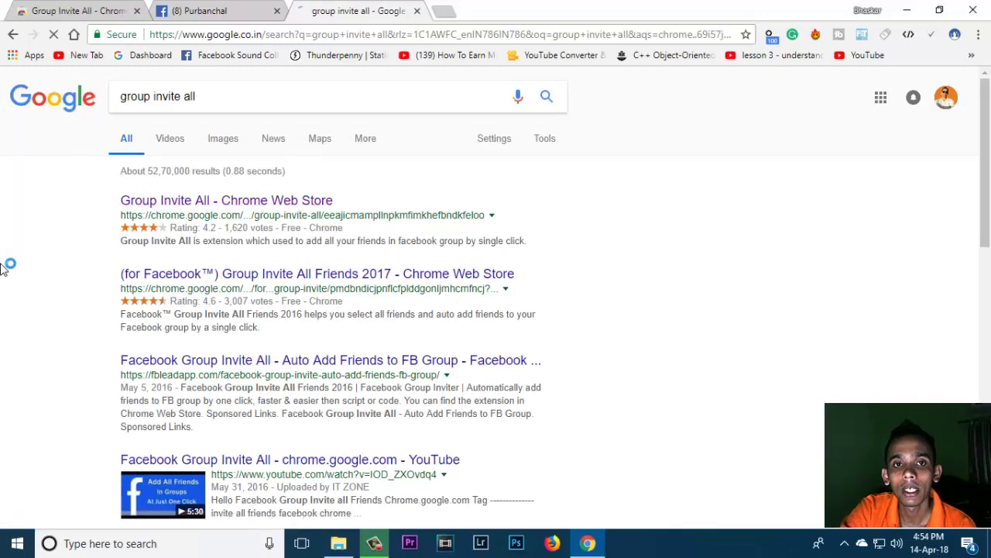
Close the older duplicate tab and dismiss the Group Invite All overlay showing 'Added to Chrome'
{"action": "left_click", "coordinate": [136, 11]}
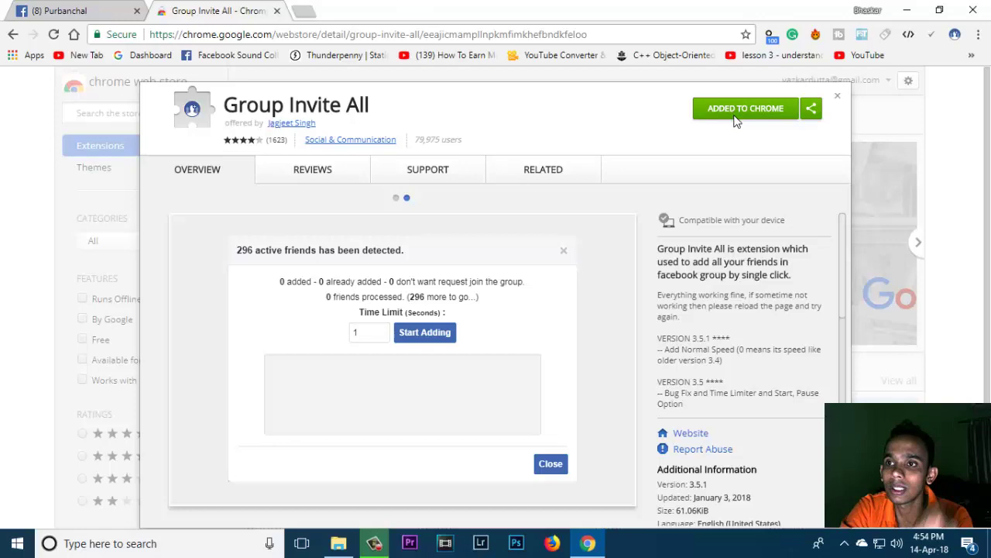
{"action": "left_click", "coordinate": [837, 99]}
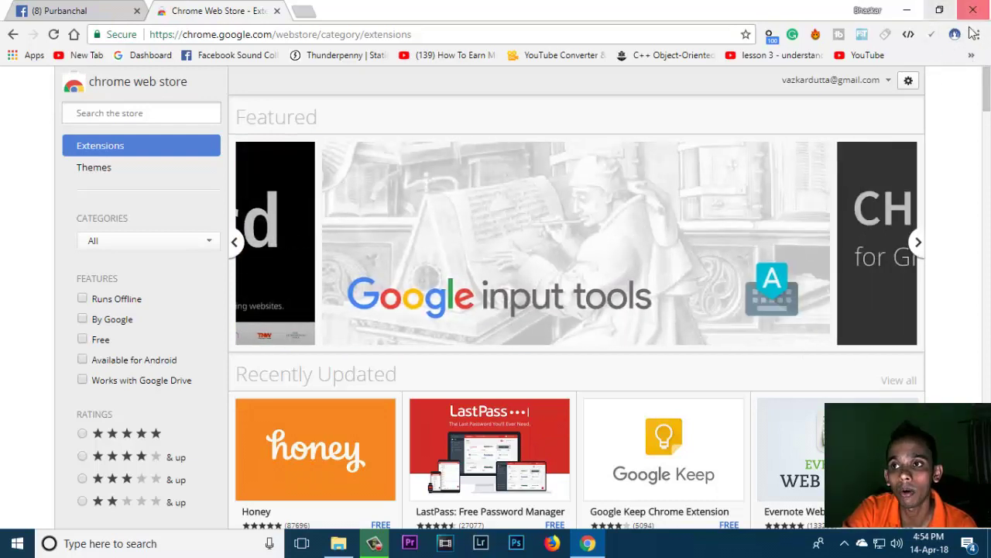
Close the Web Store tab and look over the Purbanchal members page on Facebook
{"action": "left_click", "coordinate": [277, 12]}
{"action": "scroll", "coordinate": [241, 155], "scroll_direction": "up", "scroll_amount": 3}
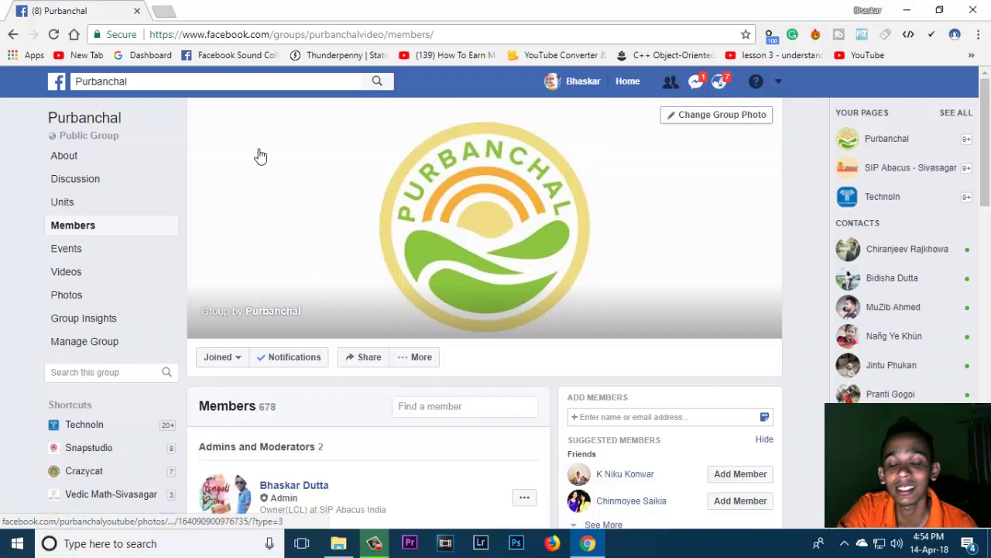
{"action": "mouse_move", "coordinate": [484, 224]}
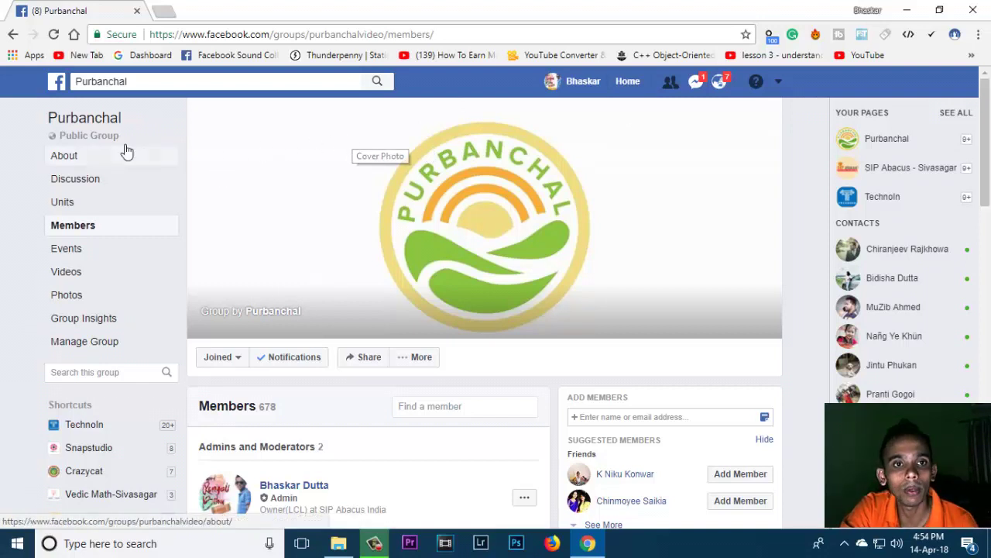
{"action": "scroll", "coordinate": [327, 208], "scroll_direction": "down", "scroll_amount": 2}
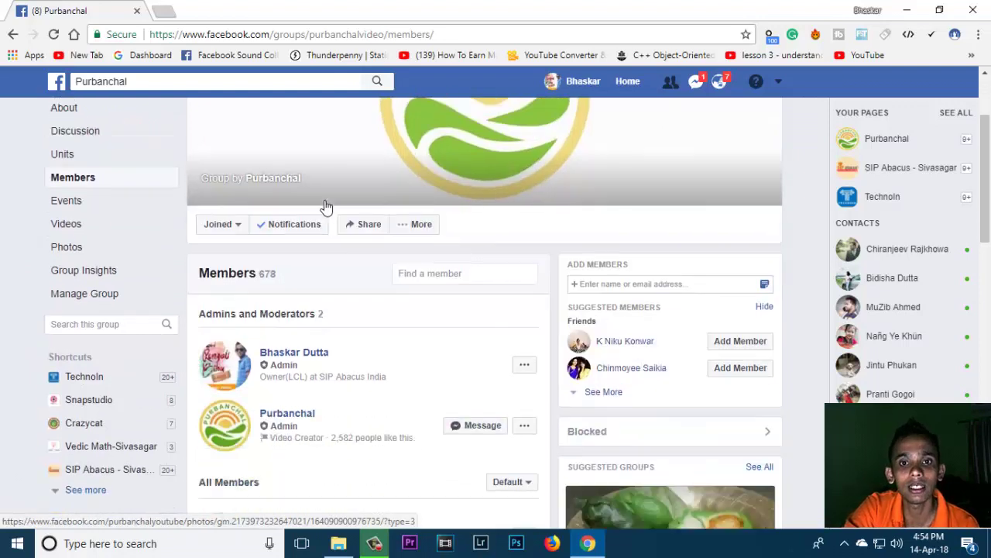
{"action": "scroll", "coordinate": [327, 208], "scroll_direction": "down", "scroll_amount": 2}
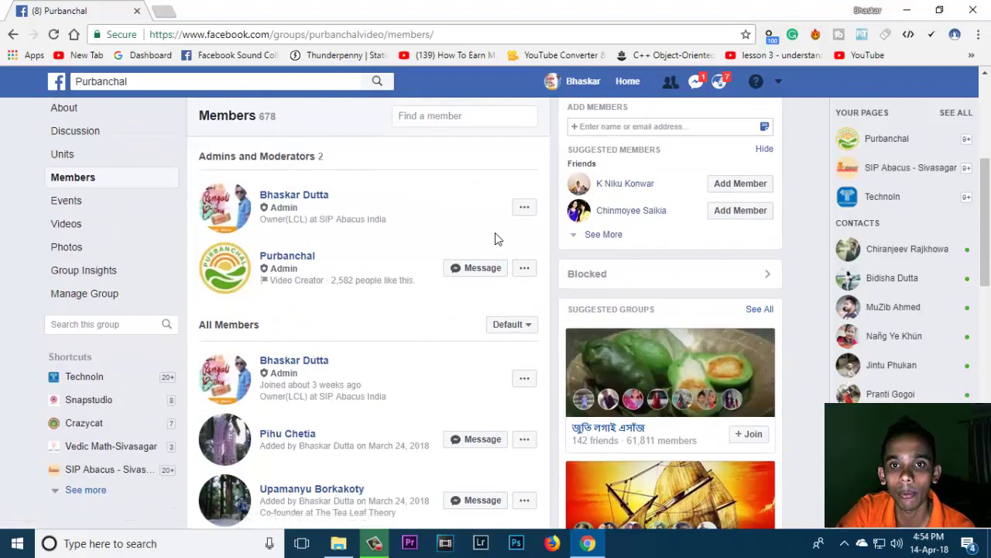
{"action": "scroll", "coordinate": [449, 170], "scroll_direction": "up", "scroll_amount": 3}
{"action": "scroll", "coordinate": [473, 165], "scroll_direction": "up", "scroll_amount": 1}
{"action": "scroll", "coordinate": [491, 162], "scroll_direction": "down", "scroll_amount": 4}
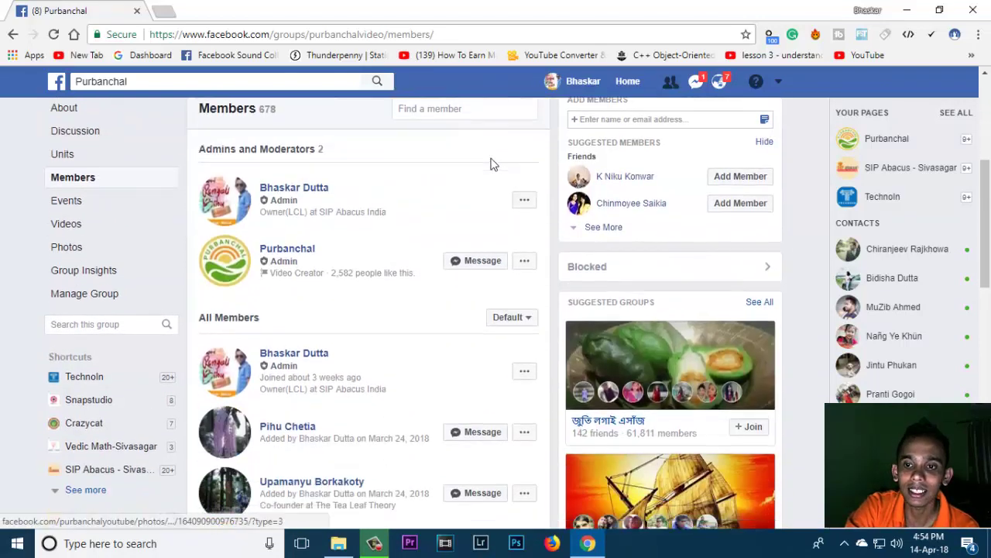
{"action": "scroll", "coordinate": [496, 166], "scroll_direction": "down", "scroll_amount": 3}
{"action": "scroll", "coordinate": [496, 166], "scroll_direction": "up", "scroll_amount": 5}
{"action": "scroll", "coordinate": [495, 168], "scroll_direction": "up", "scroll_amount": 2}
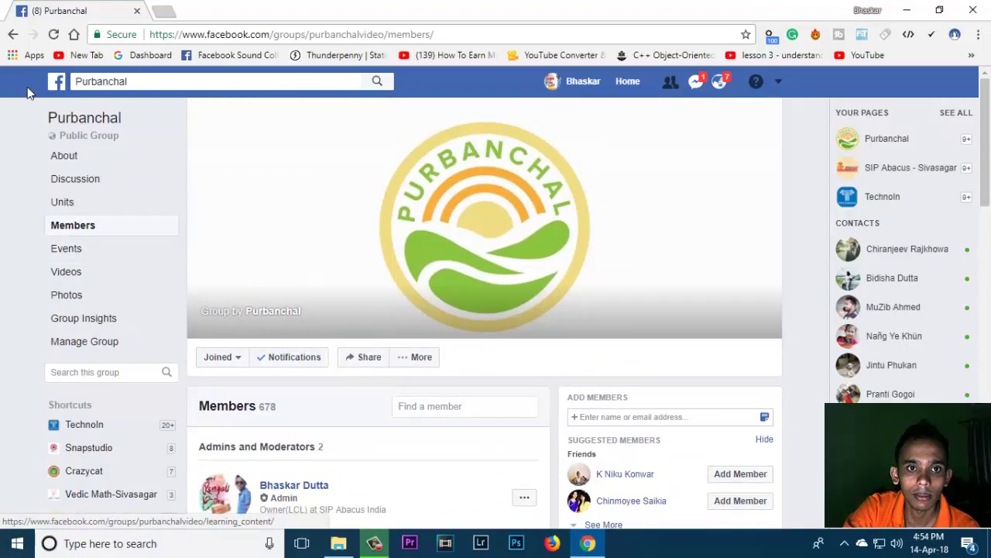
Go to the Purbanchal group's Discussion page and browse its feed
{"action": "left_click", "coordinate": [79, 124]}
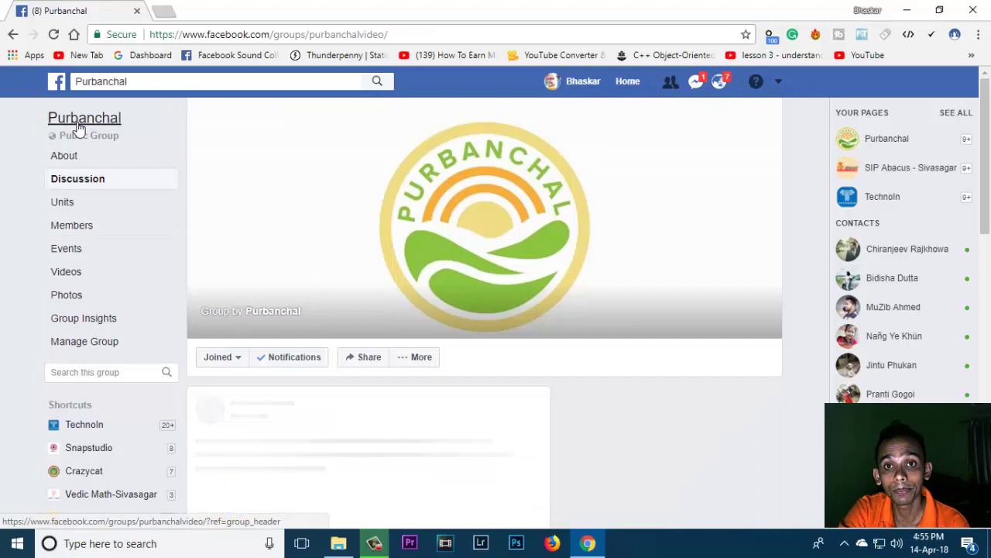
{"action": "scroll", "coordinate": [276, 168], "scroll_direction": "down", "scroll_amount": 1}
{"action": "scroll", "coordinate": [282, 175], "scroll_direction": "down", "scroll_amount": 3}
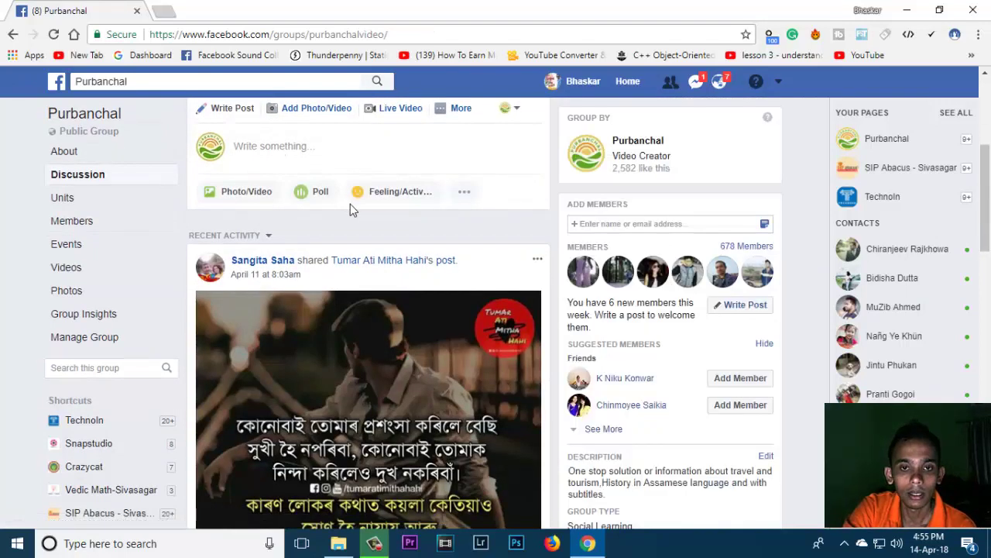
{"action": "scroll", "coordinate": [350, 204], "scroll_direction": "up", "scroll_amount": 4}
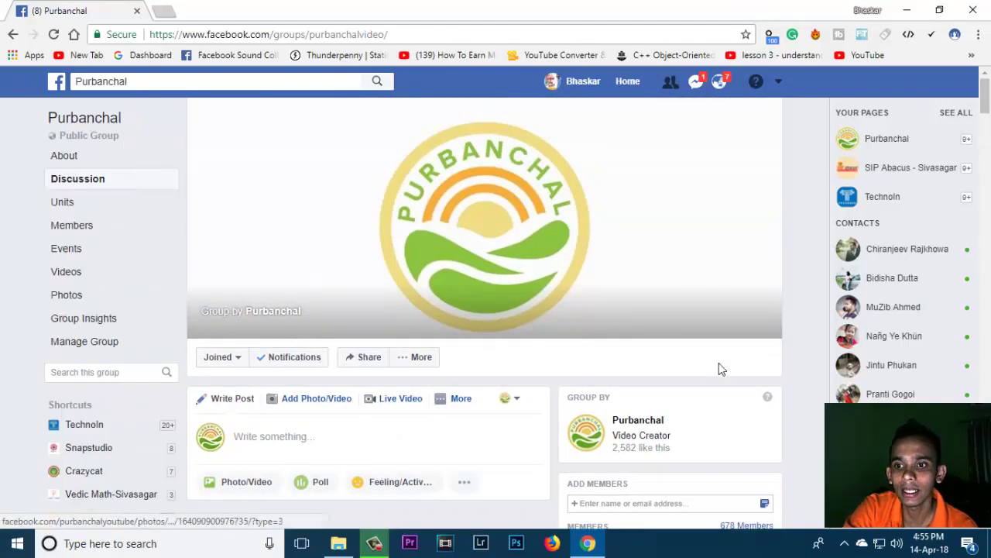
{"action": "scroll", "coordinate": [715, 370], "scroll_direction": "down", "scroll_amount": 1}
{"action": "scroll", "coordinate": [697, 370], "scroll_direction": "down", "scroll_amount": 2}
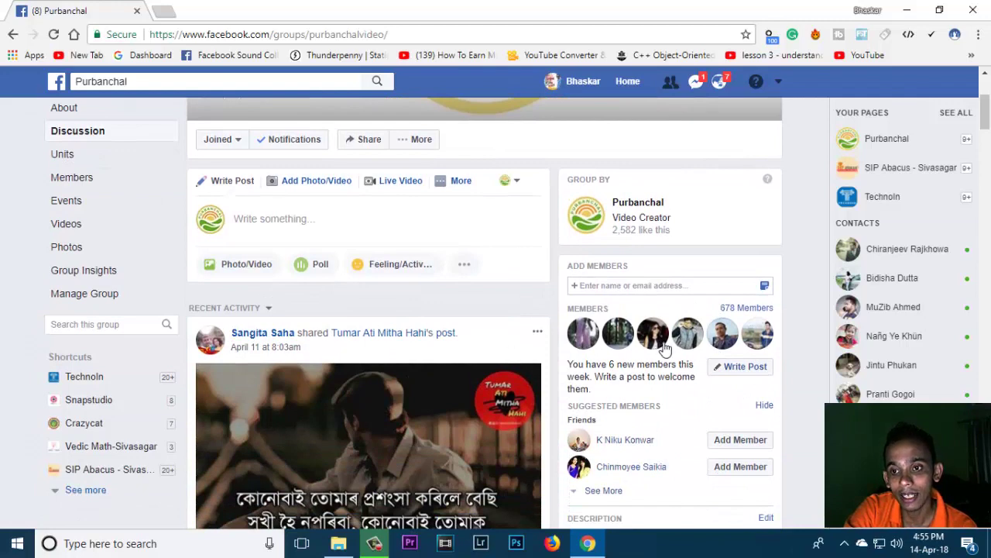
{"action": "scroll", "coordinate": [664, 349], "scroll_direction": "down", "scroll_amount": 2}
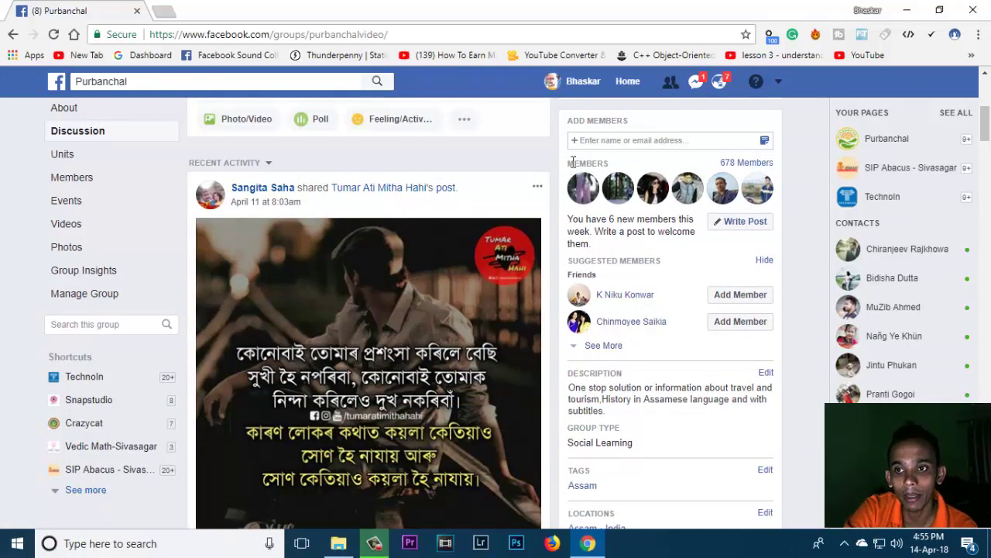
Open the '678 Members' list and scroll down through the group's members
{"action": "left_click", "coordinate": [752, 164]}
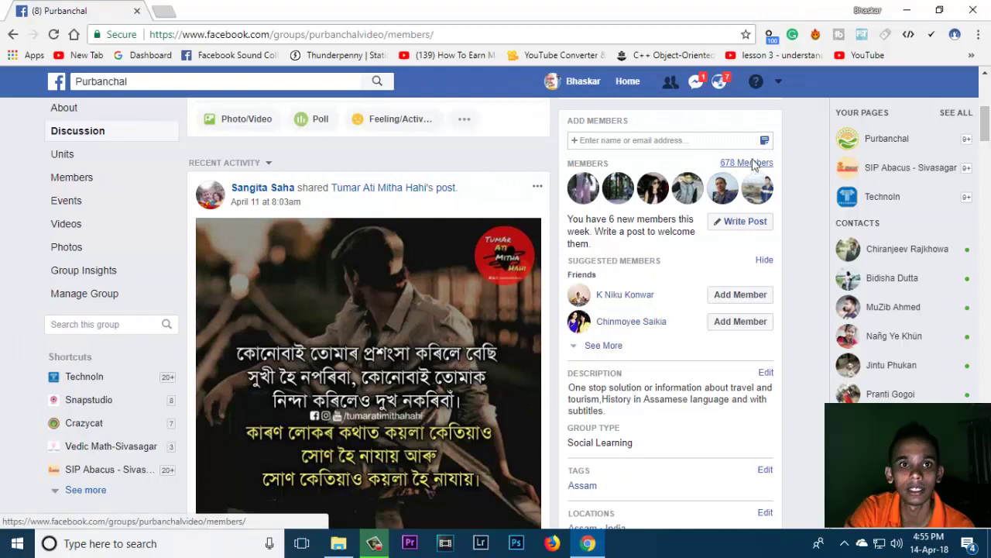
{"action": "mouse_move", "coordinate": [631, 257]}
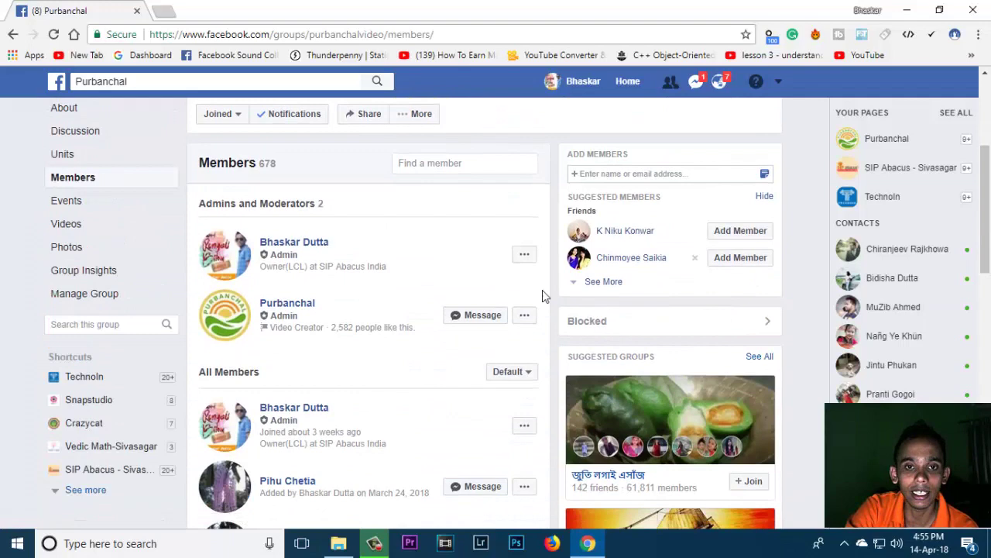
{"action": "scroll", "coordinate": [188, 259], "scroll_direction": "up", "scroll_amount": 2}
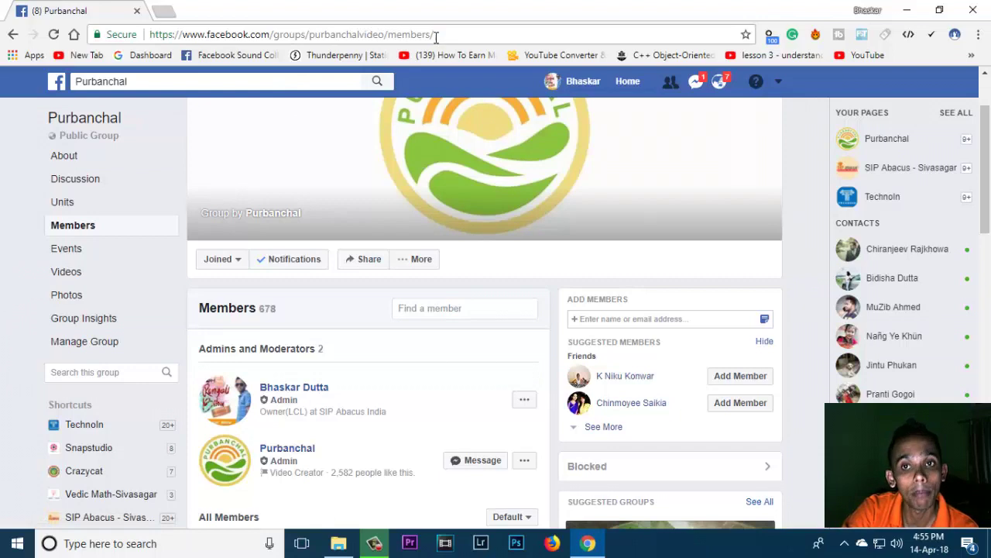
{"action": "scroll", "coordinate": [350, 354], "scroll_direction": "down", "scroll_amount": 4}
{"action": "scroll", "coordinate": [349, 354], "scroll_direction": "down", "scroll_amount": 4}
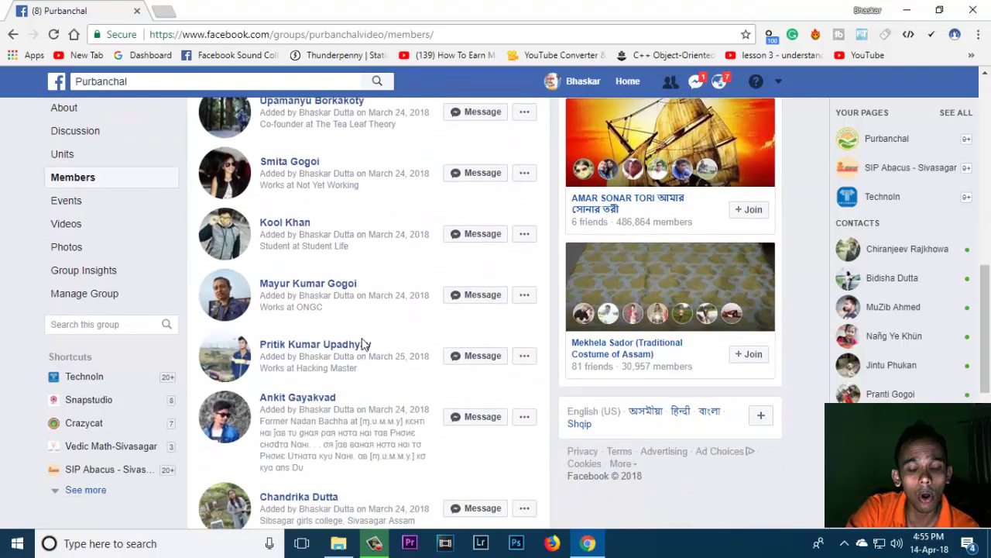
{"action": "scroll", "coordinate": [364, 346], "scroll_direction": "down", "scroll_amount": 3}
{"action": "scroll", "coordinate": [364, 346], "scroll_direction": "down", "scroll_amount": 2}
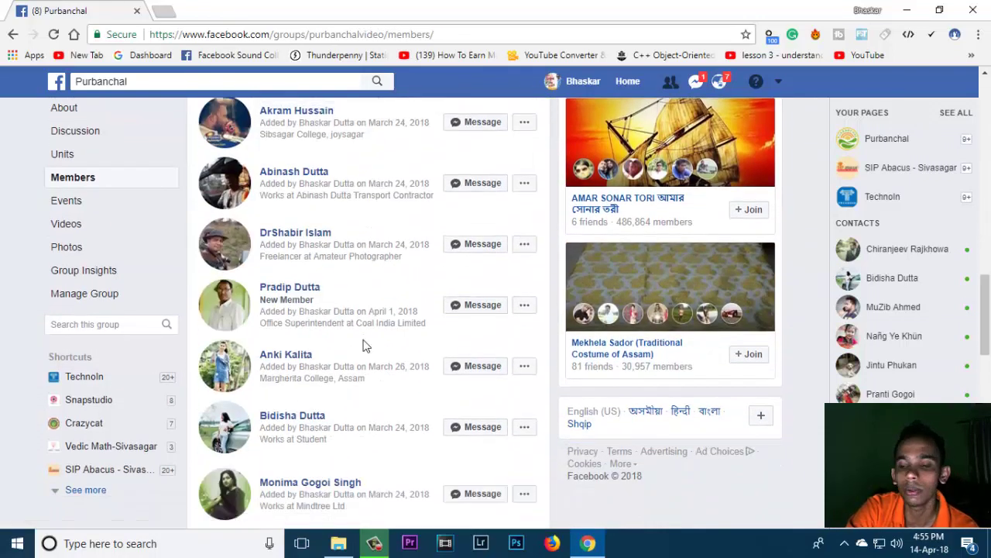
{"action": "scroll", "coordinate": [364, 347], "scroll_direction": "down", "scroll_amount": 5}
{"action": "scroll", "coordinate": [365, 348], "scroll_direction": "down", "scroll_amount": 5}
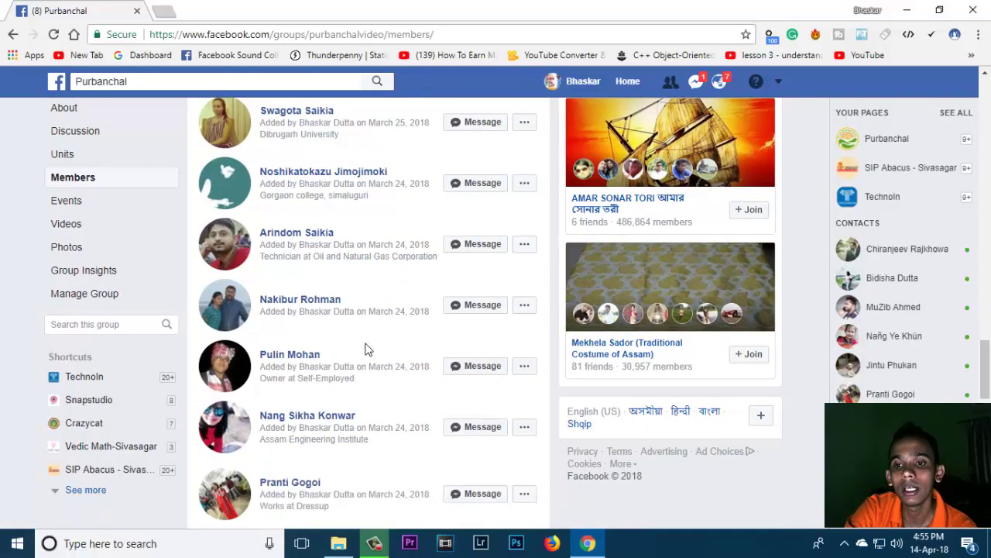
{"action": "scroll", "coordinate": [367, 349], "scroll_direction": "down", "scroll_amount": 3}
{"action": "scroll", "coordinate": [368, 350], "scroll_direction": "down", "scroll_amount": 2}
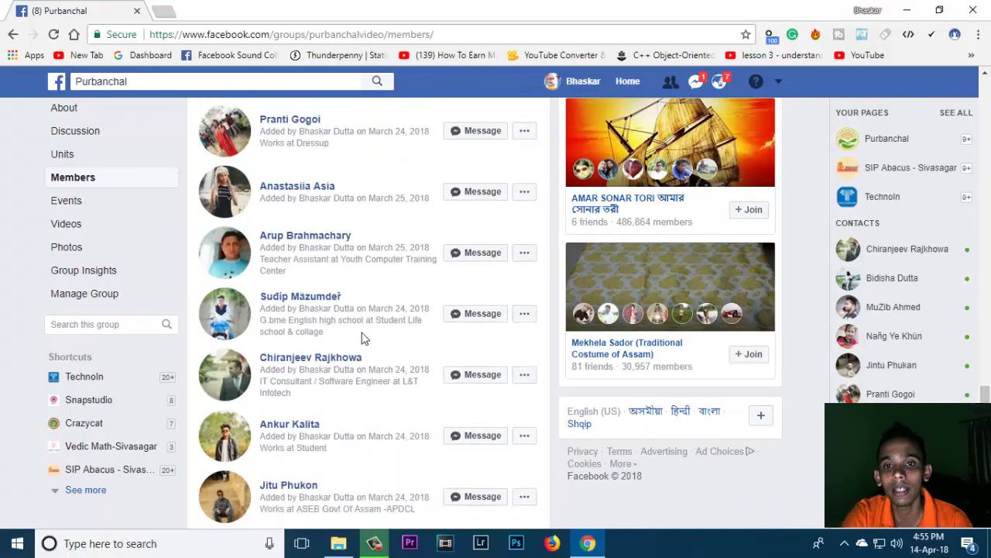
Scroll back up to the top of the Purbanchal member list
{"action": "scroll", "coordinate": [366, 334], "scroll_direction": "up", "scroll_amount": 5}
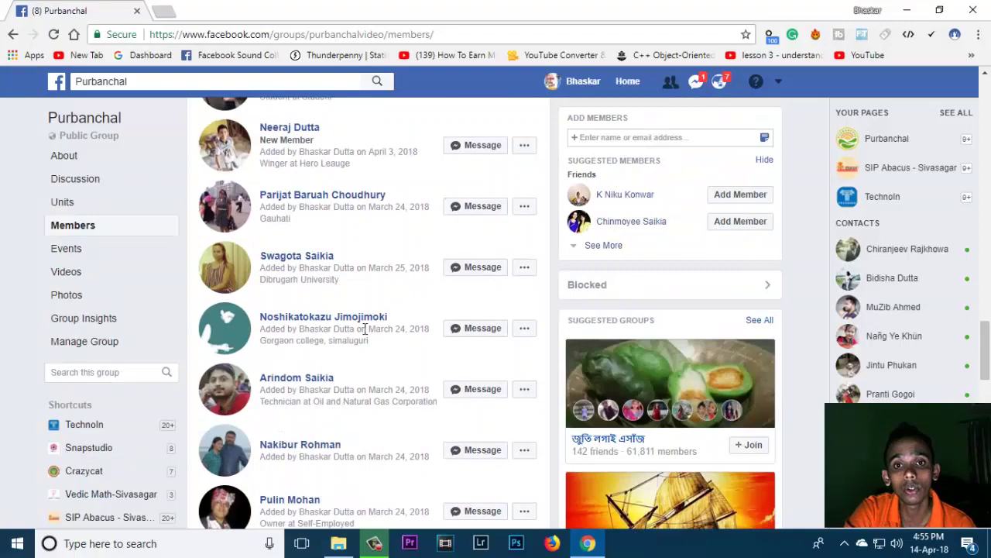
{"action": "scroll", "coordinate": [365, 333], "scroll_direction": "up", "scroll_amount": 5}
{"action": "scroll", "coordinate": [365, 331], "scroll_direction": "up", "scroll_amount": 5}
{"action": "scroll", "coordinate": [365, 328], "scroll_direction": "up", "scroll_amount": 5}
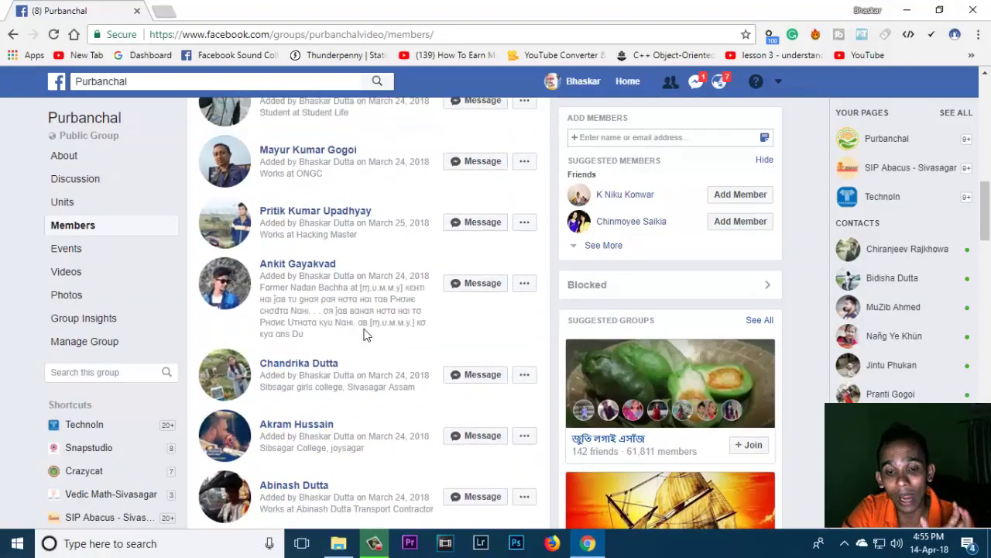
{"action": "scroll", "coordinate": [364, 335], "scroll_direction": "up", "scroll_amount": 2}
{"action": "scroll", "coordinate": [363, 336], "scroll_direction": "up", "scroll_amount": 5}
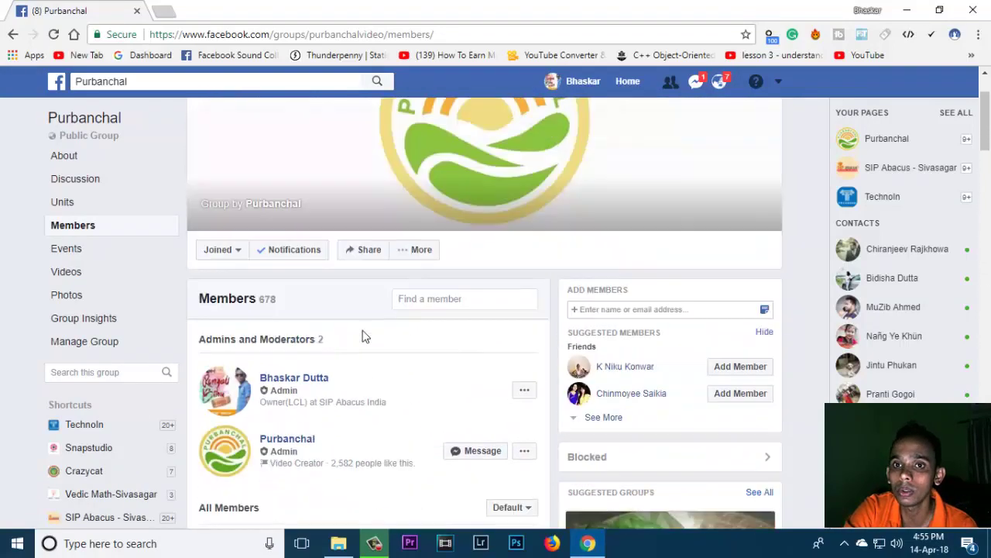
{"action": "scroll", "coordinate": [363, 336], "scroll_direction": "up", "scroll_amount": 2}
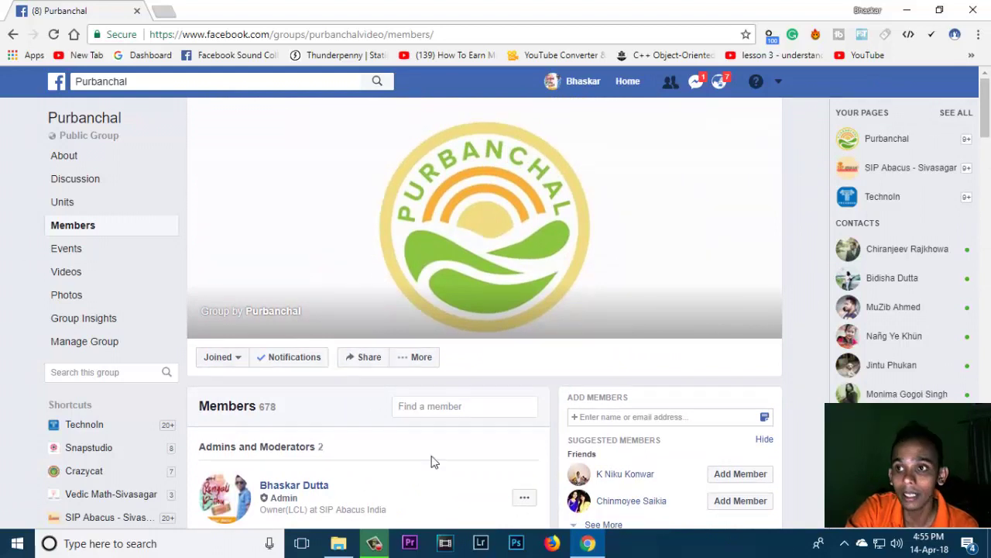
Launch the Group Invite All extension from the Chrome toolbar to detect 3118 active friends
{"action": "left_click", "coordinate": [954, 37]}
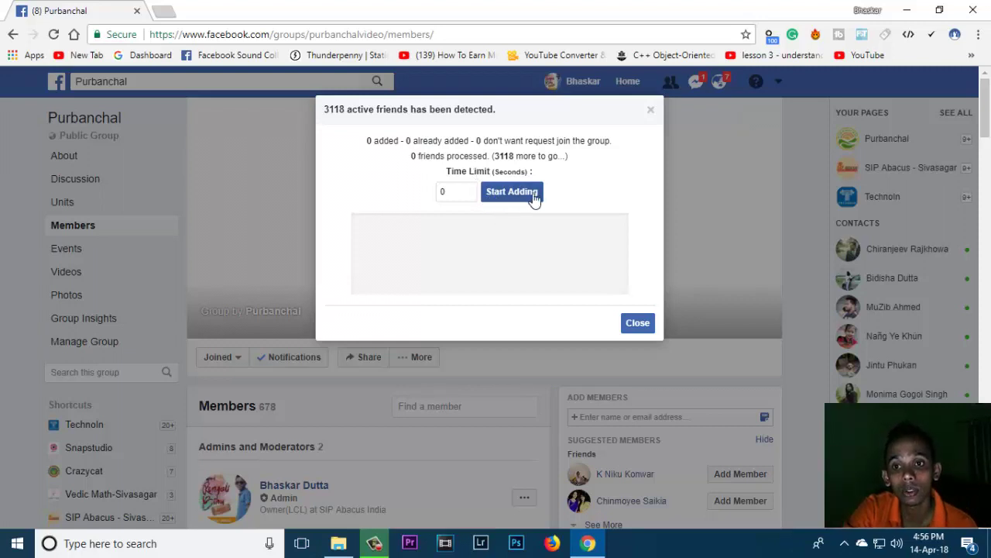
Start adding the 3118 detected friends to Purbanchal and watch the added and processed counters rise
{"action": "left_click", "coordinate": [532, 199]}
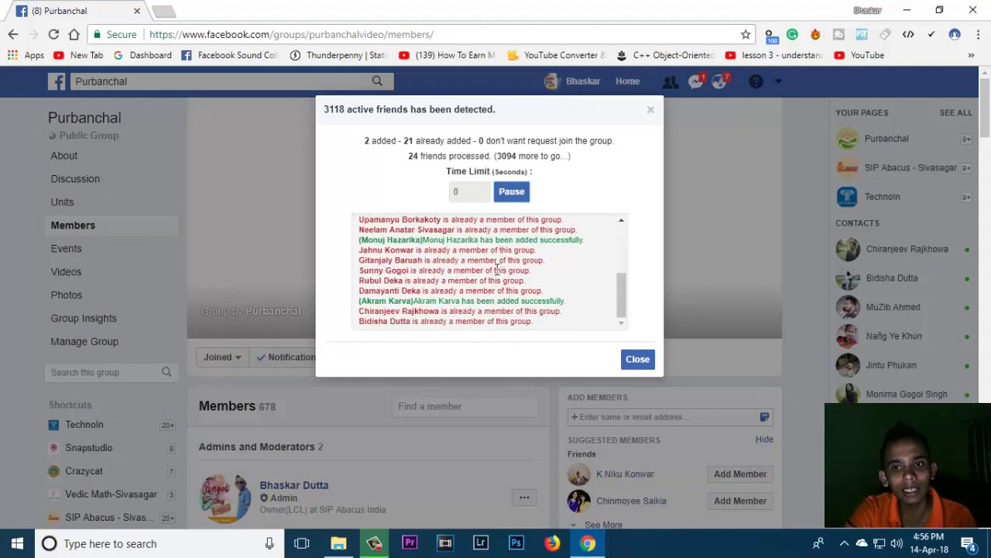
{"action": "scroll", "coordinate": [502, 267], "scroll_direction": "down", "scroll_amount": 1}
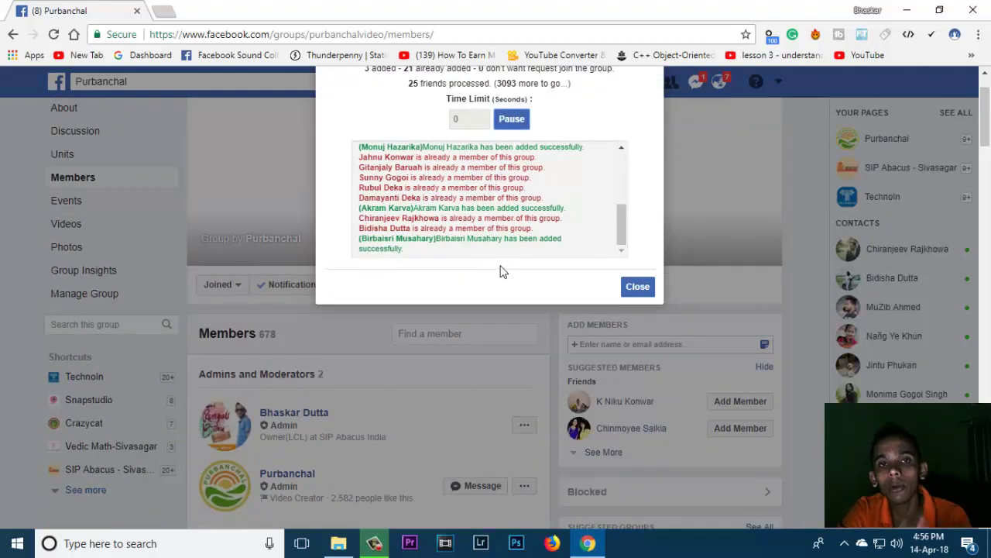
{"action": "scroll", "coordinate": [502, 267], "scroll_direction": "up", "scroll_amount": 1}
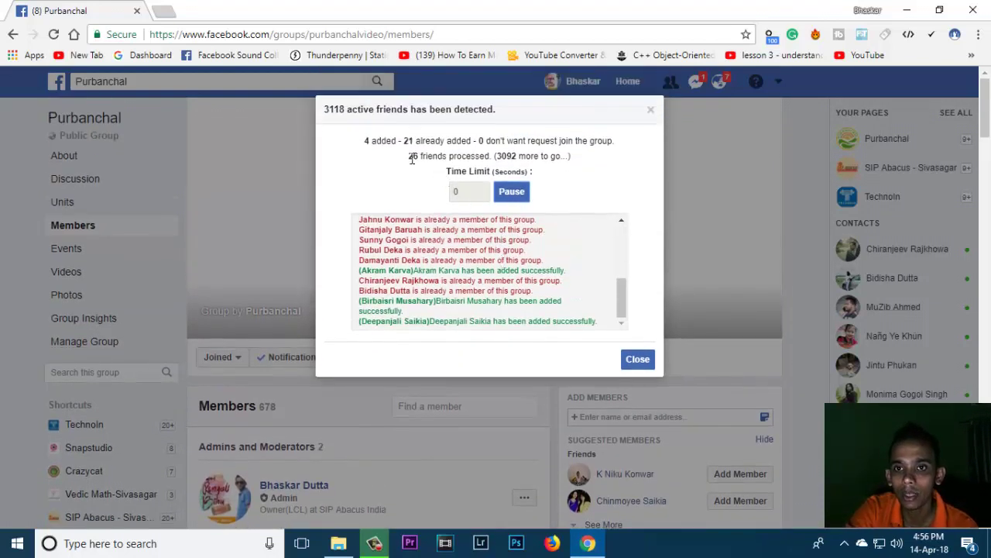